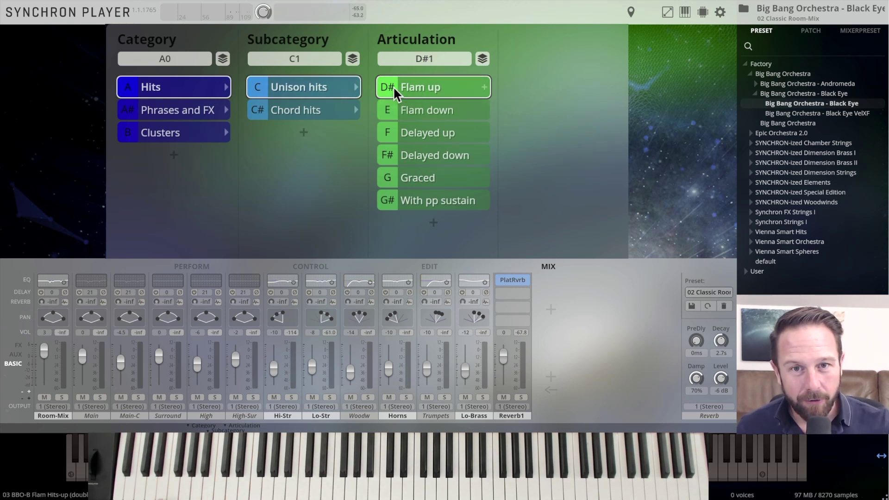
# Switch the Unison hits articulation from Flam up to Flam down
pyautogui.click(415, 110)
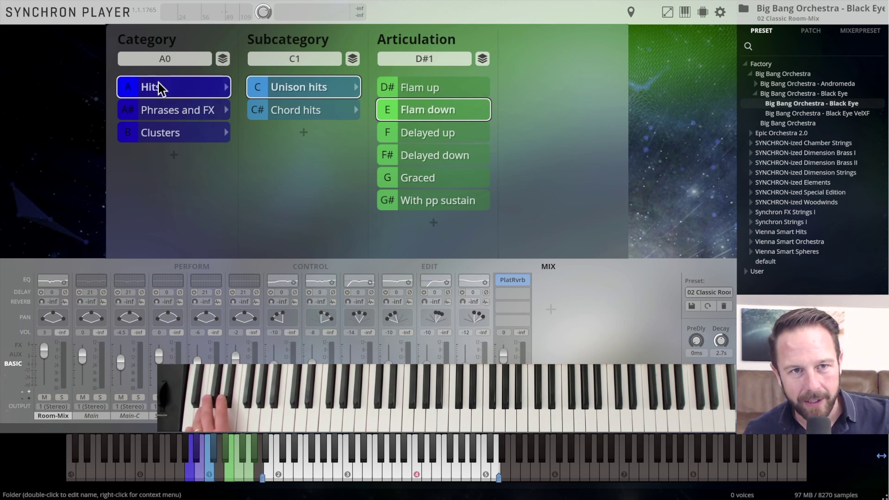
# Show the Phrases and FX category's runs and rips articulations
pyautogui.click(157, 112)
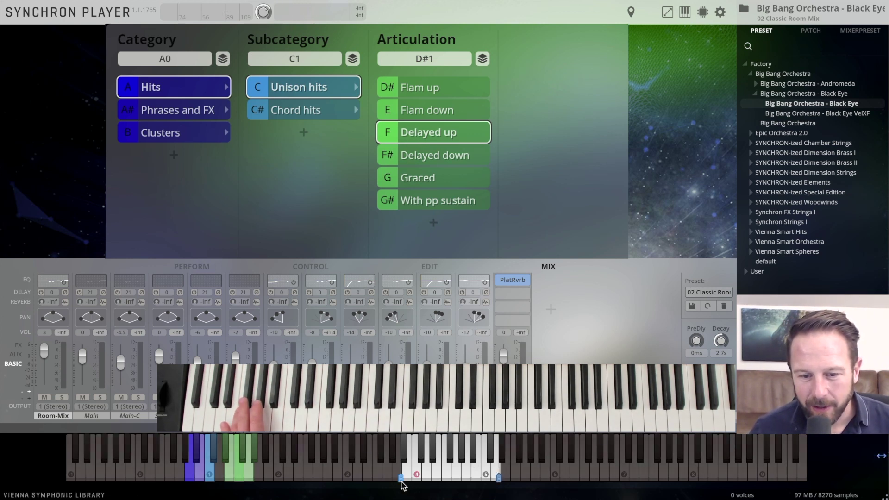
# Lower the start of the playable key range, then raise it back to reset it
pyautogui.moveTo(401, 480); pyautogui.dragTo(260, 478)
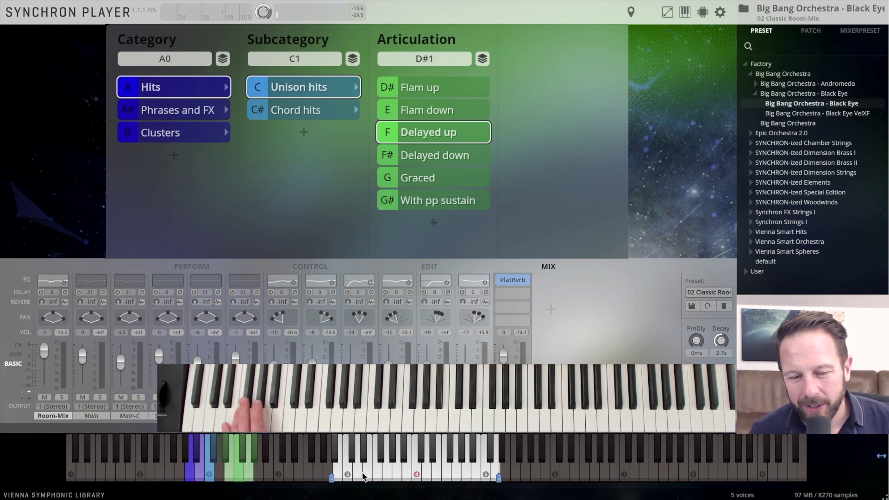
pyautogui.moveTo(385, 483); pyautogui.dragTo(401, 482)
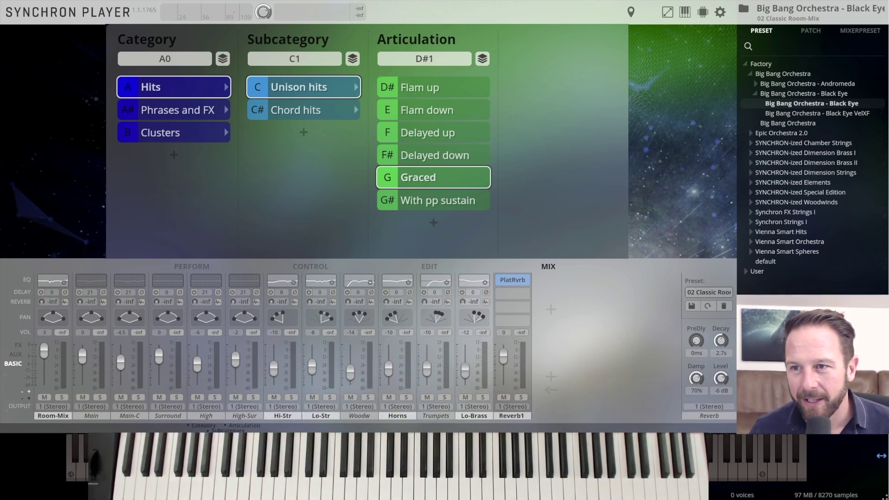
# Show the MIXERPRESET list in the right-hand browser, with the Room Mix group visible
pyautogui.click(861, 30)
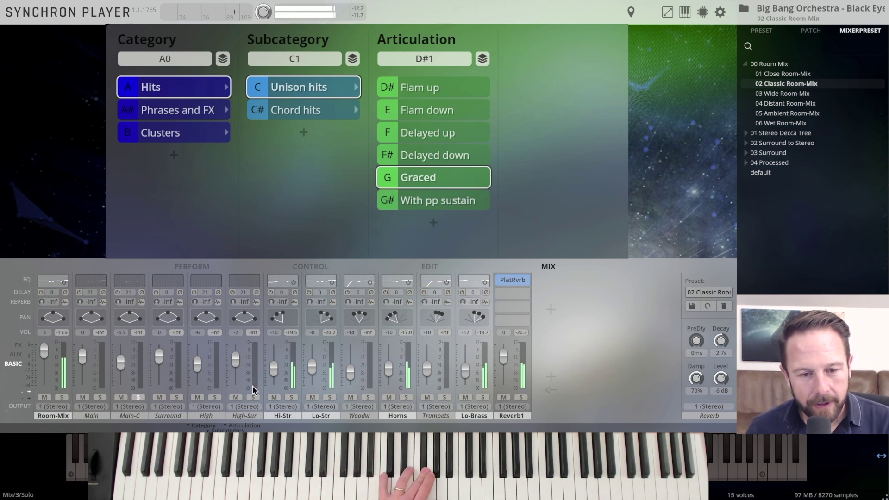
# Expand Surround to Stereo and Stereo Decca Tree, then load Classic, Ambient and Wet Decca Tree presets
pyautogui.click(746, 142)
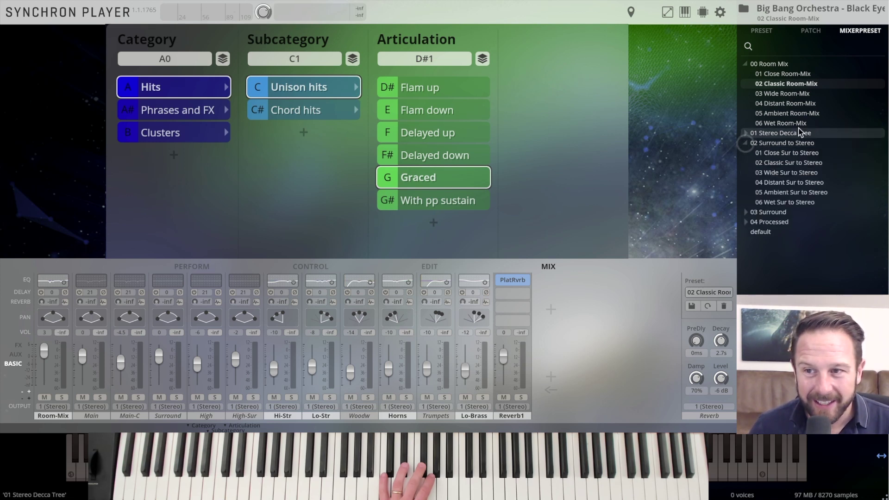
pyautogui.click(746, 134)
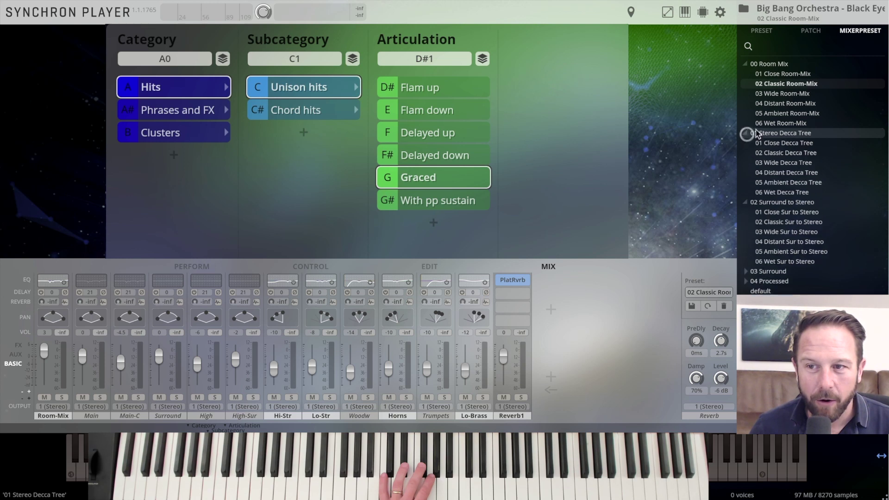
pyautogui.click(777, 154)
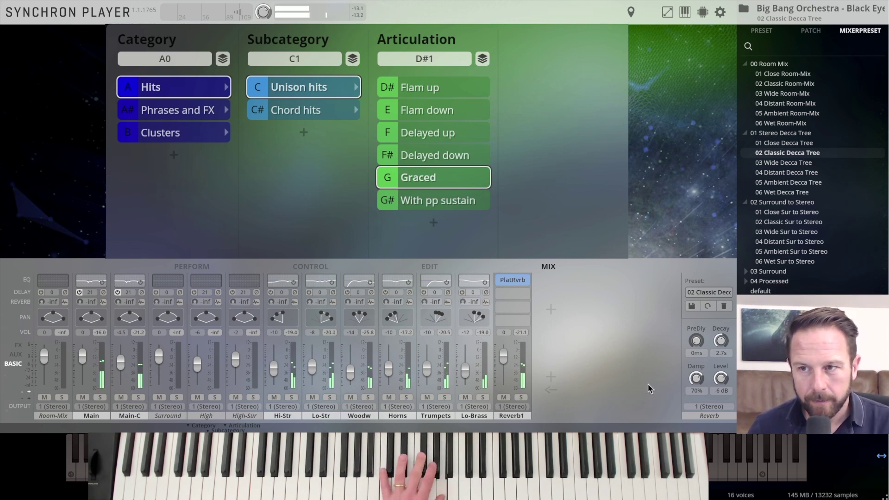
pyautogui.doubleClick(784, 184)
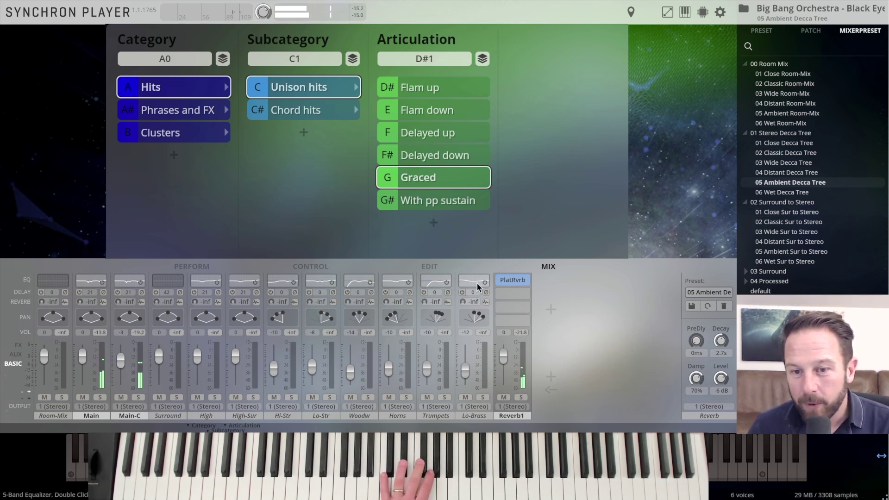
pyautogui.click(774, 193)
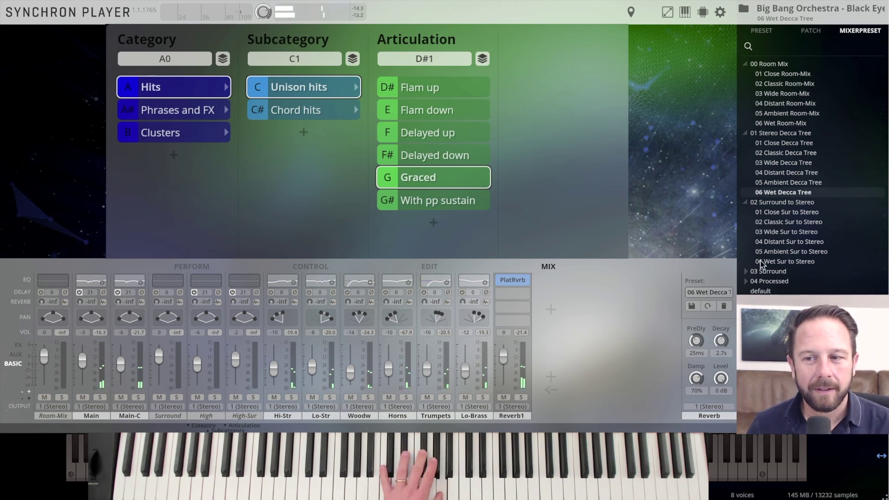
# Collapse the Decca Tree and Room Mix groups, then load 01 Close and 03 Wide Sur to Stereo
pyautogui.click(747, 134)
pyautogui.click(746, 64)
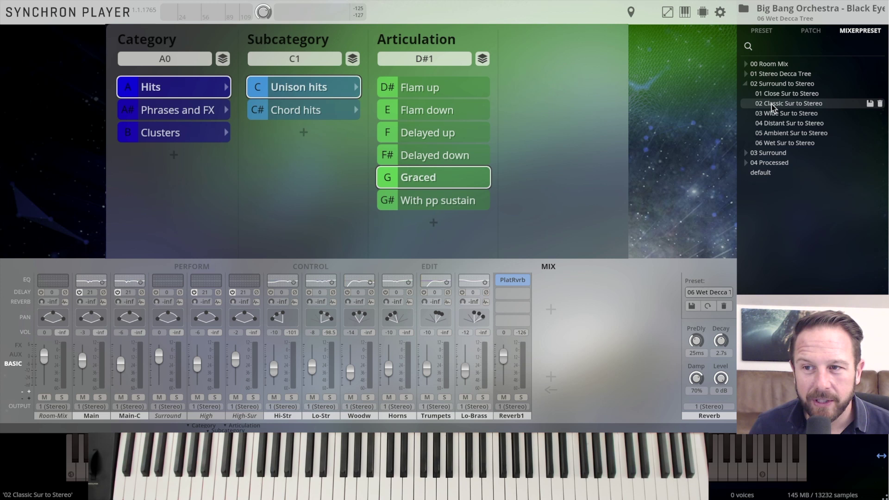
pyautogui.doubleClick(779, 94)
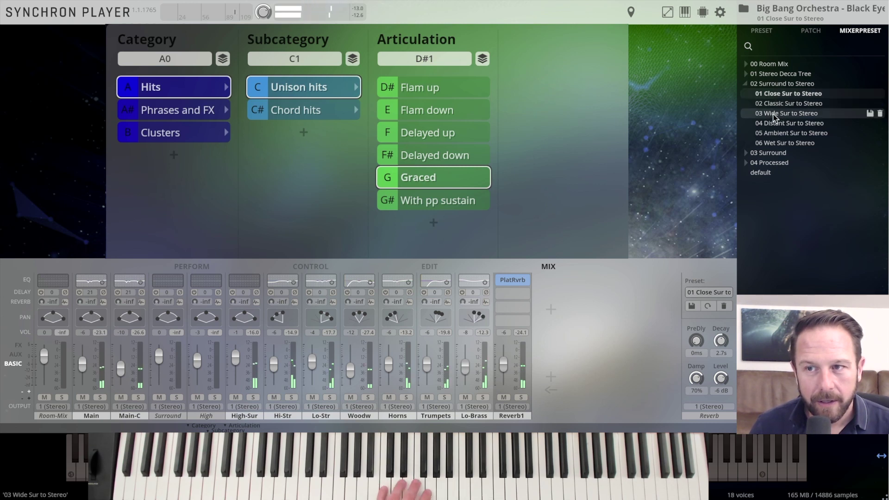
pyautogui.click(773, 114)
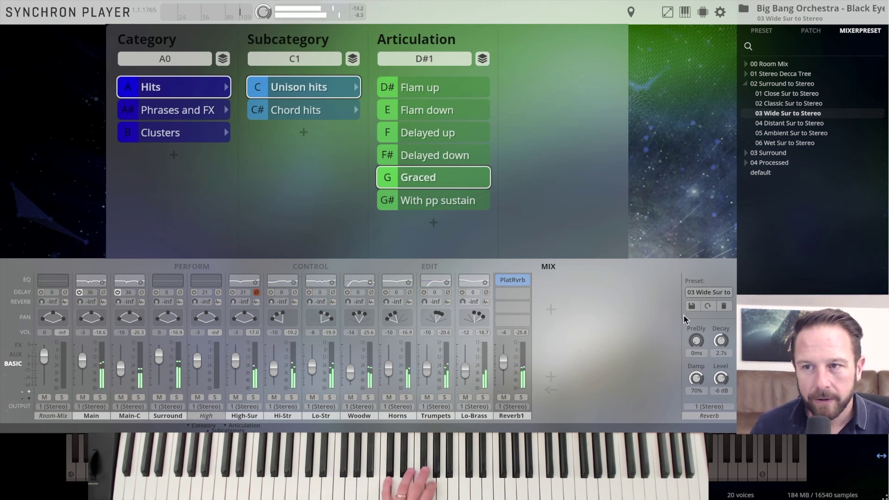
# Load 04 Distant and 05 Ambient Sur to Stereo, ending on 06 Wet Sur to Stereo
pyautogui.click(780, 124)
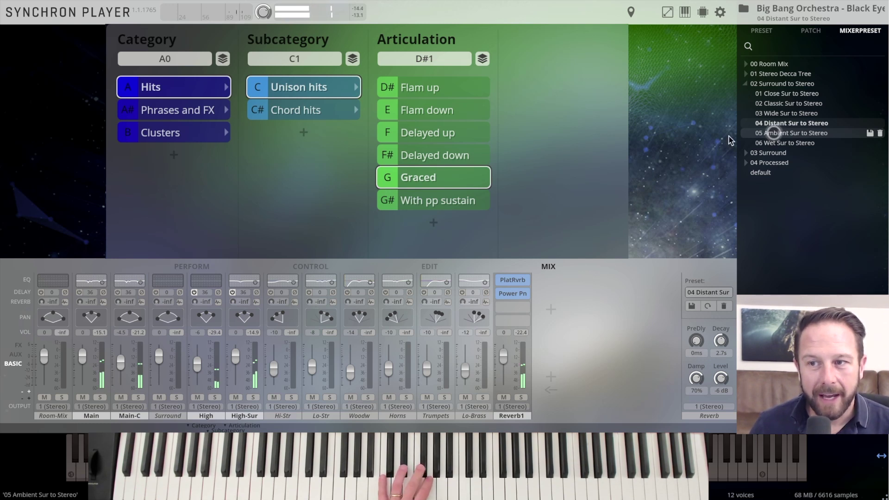
pyautogui.click(774, 133)
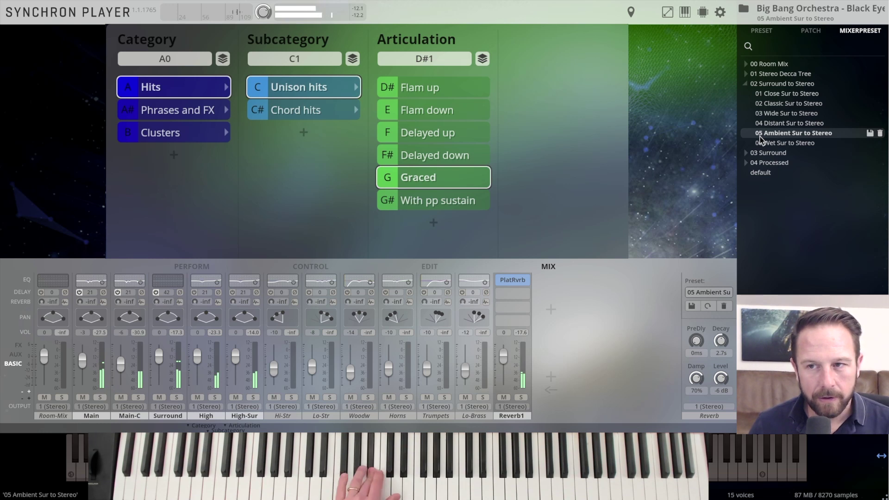
pyautogui.click(774, 144)
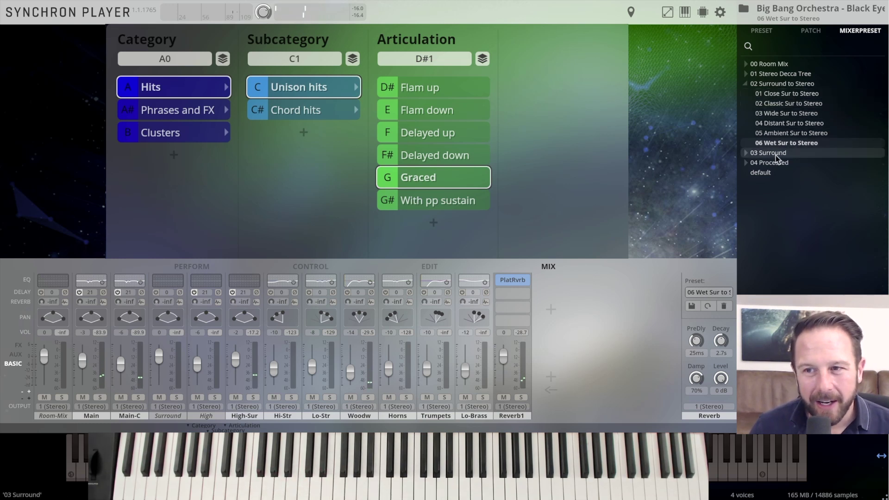
pyautogui.click(746, 153)
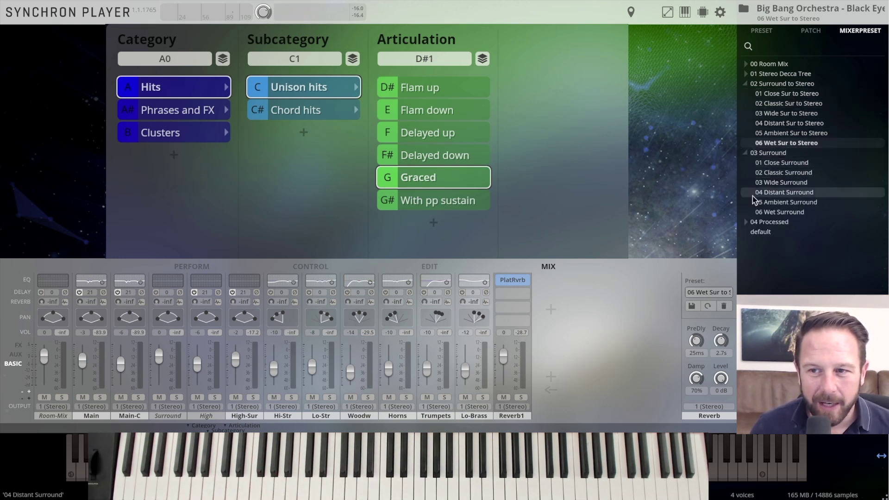
pyautogui.click(746, 154)
# Expand the 04 Processed group and load 11 Vintage Tape, then 14 Massive
pyautogui.click(746, 85)
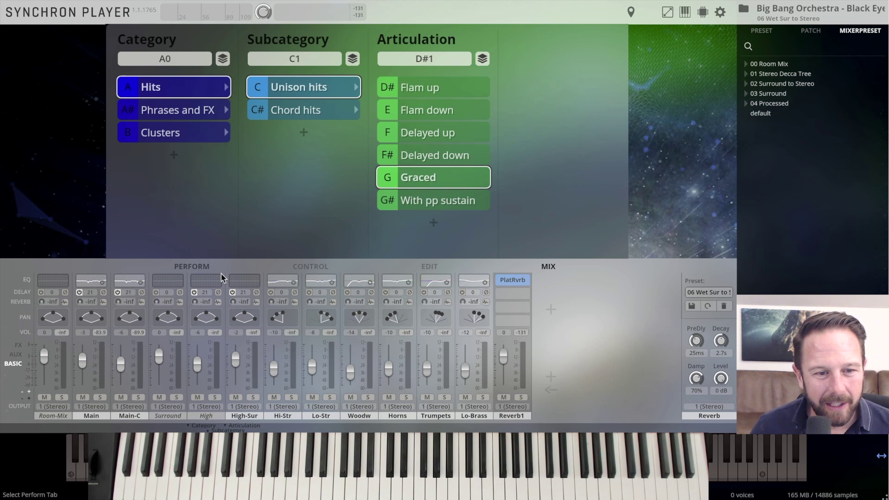
pyautogui.click(745, 103)
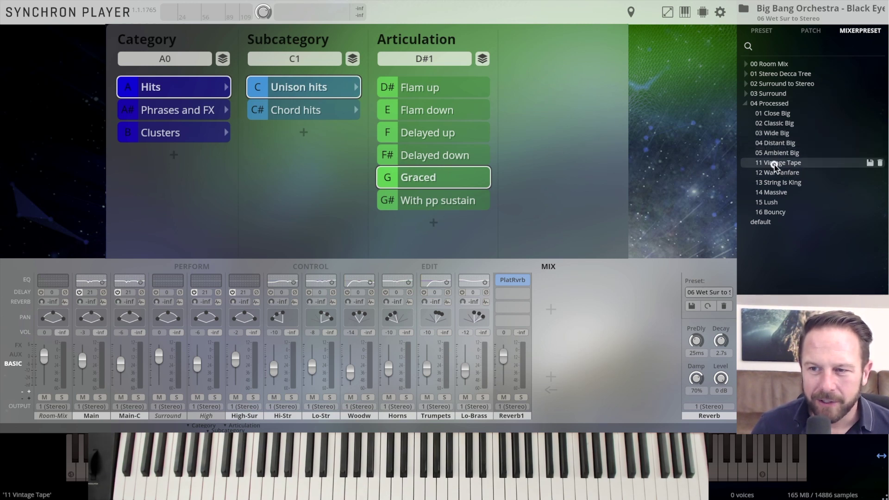
pyautogui.click(774, 163)
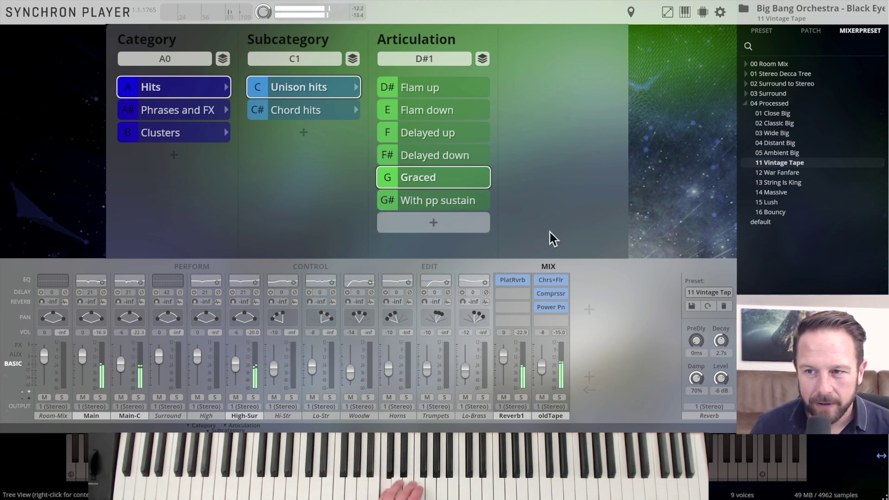
pyautogui.click(769, 193)
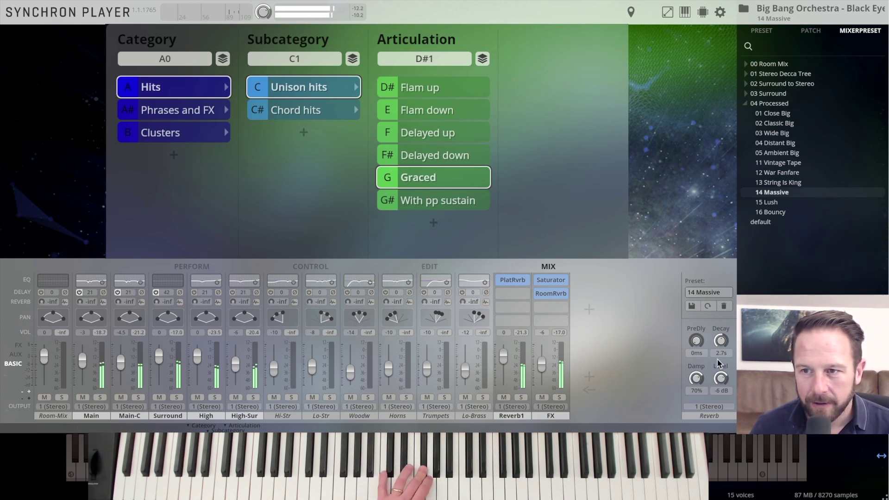
# Load 02 Classic Sur to Stereo from the Surround to Stereo group and select With pp sustain
pyautogui.click(746, 103)
pyautogui.click(757, 86)
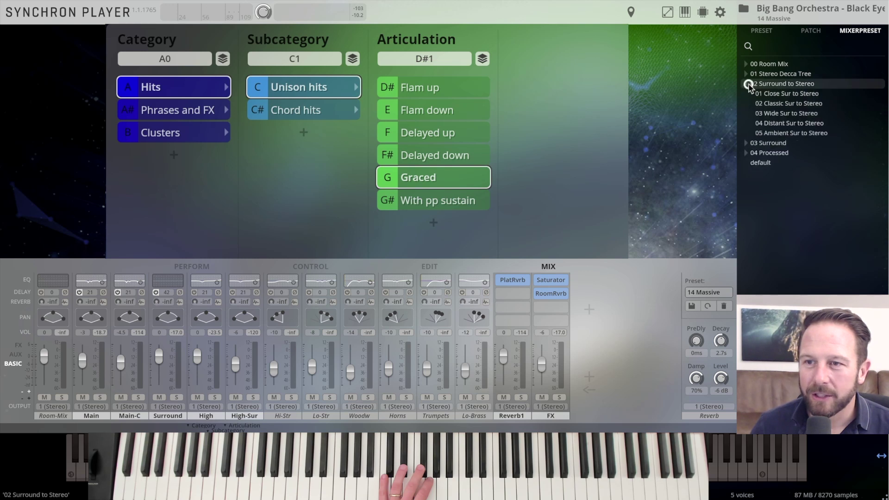
pyautogui.doubleClick(774, 103)
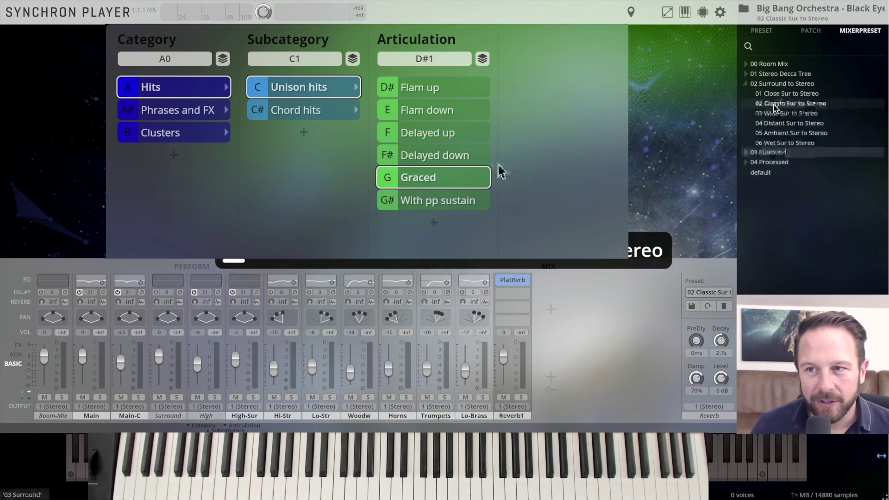
pyautogui.click(427, 201)
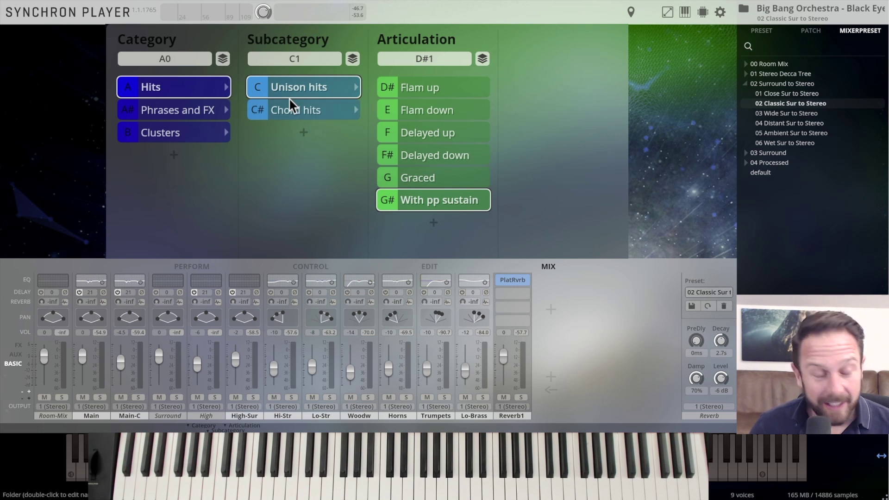
# Open the Chord hits subcategory under Hits and select the Major chords articulation
pyautogui.click(293, 111)
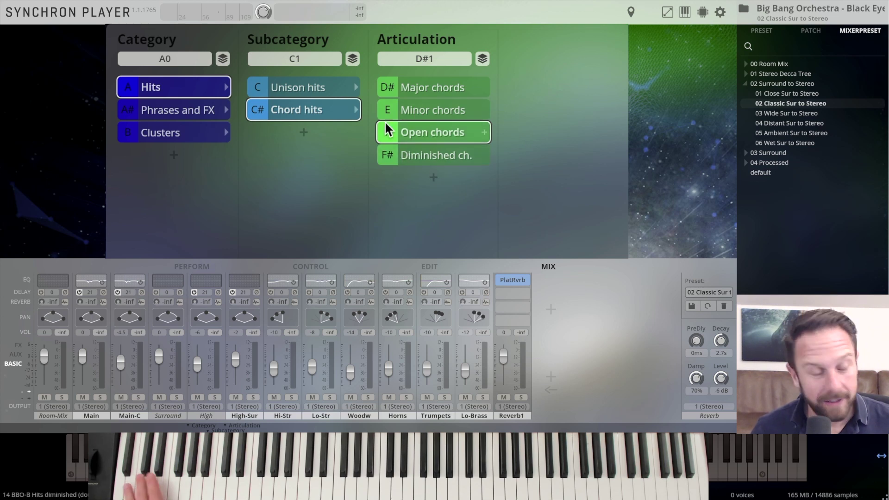
pyautogui.click(402, 88)
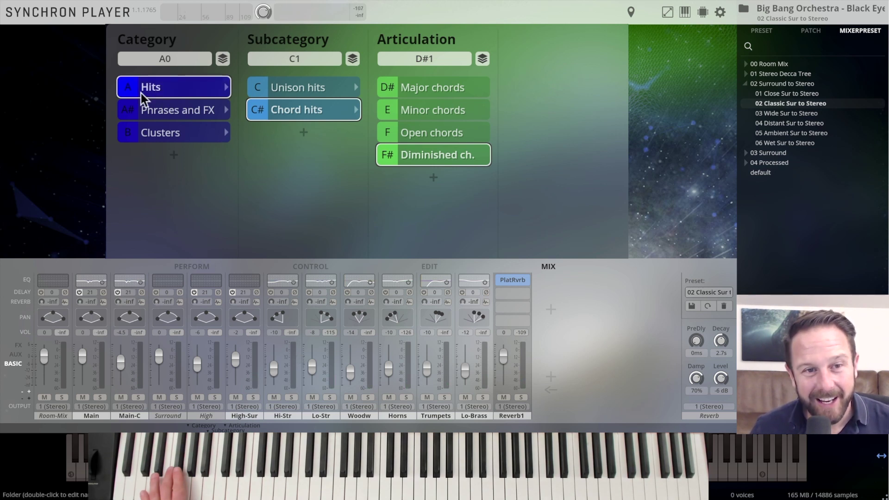
# Select Phrases and FX in the Category column to show the Runs and rips articulations
pyautogui.click(165, 118)
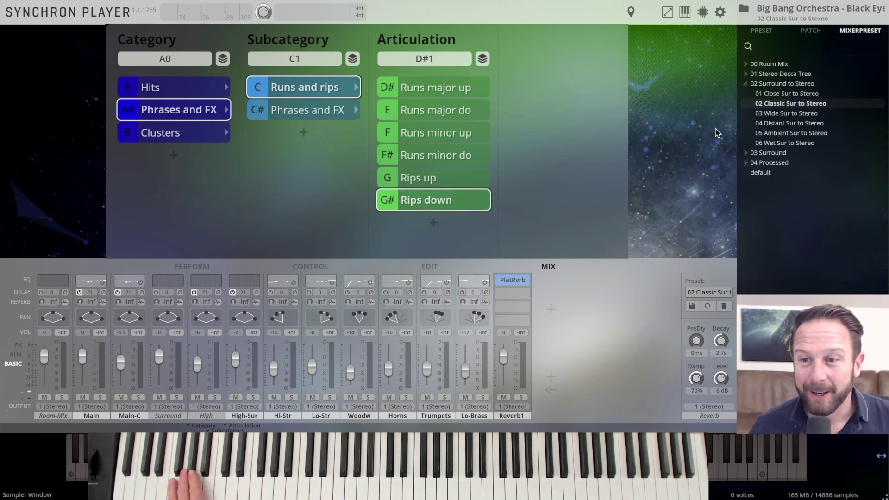
# Load the 05 Ambient Sur to Stereo mixer preset, lower Lo-Brass to -15.3 dB, and briefly mute it
pyautogui.click(768, 134)
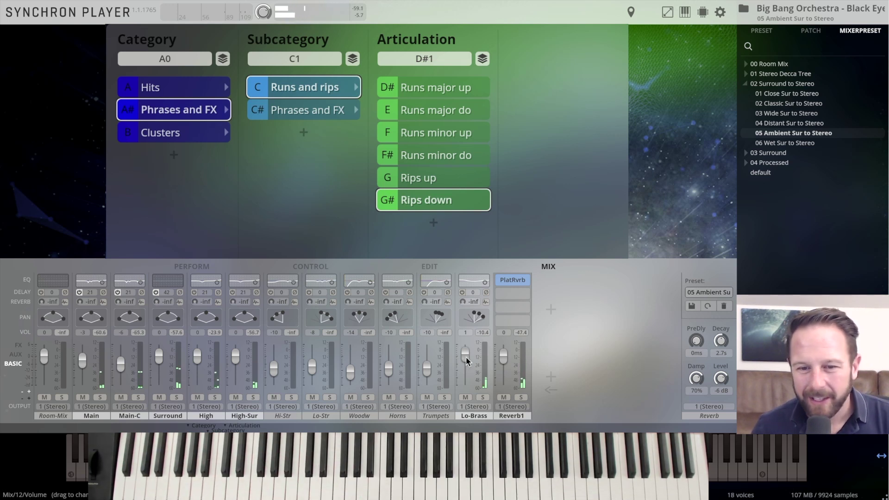
pyautogui.moveTo(465, 365); pyautogui.dragTo(467, 367)
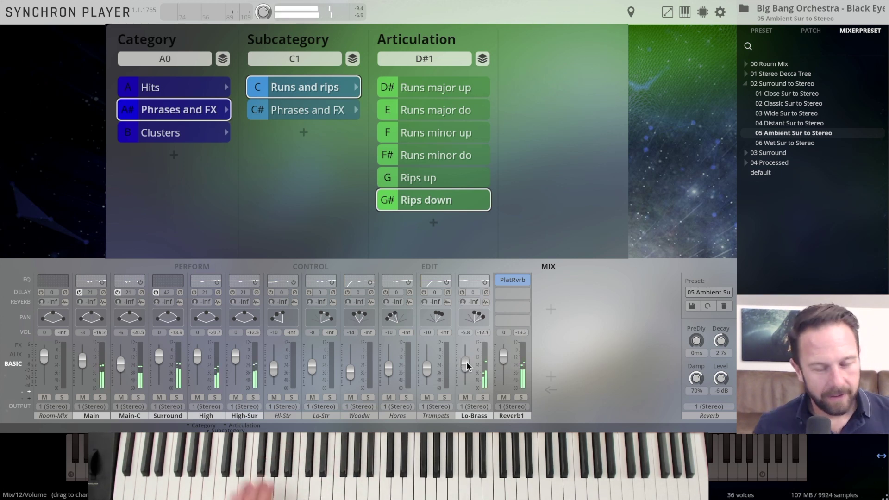
pyautogui.click(465, 397)
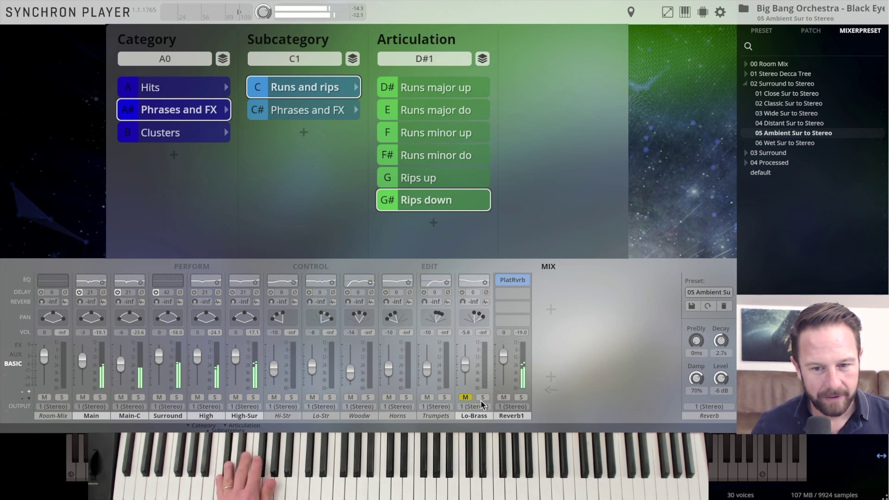
pyautogui.click(465, 398)
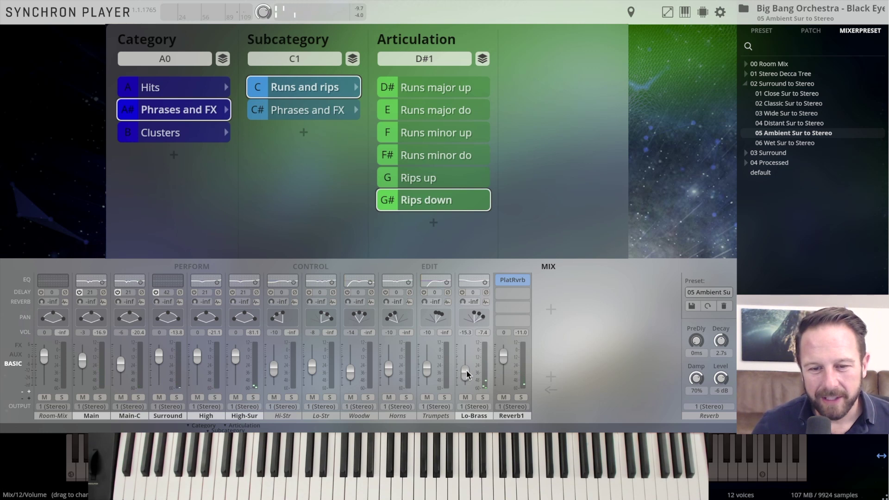
# Try MIDI learn on the Lo-Brass volume, then clear its MIDI assignment
pyautogui.rightClick(467, 375)
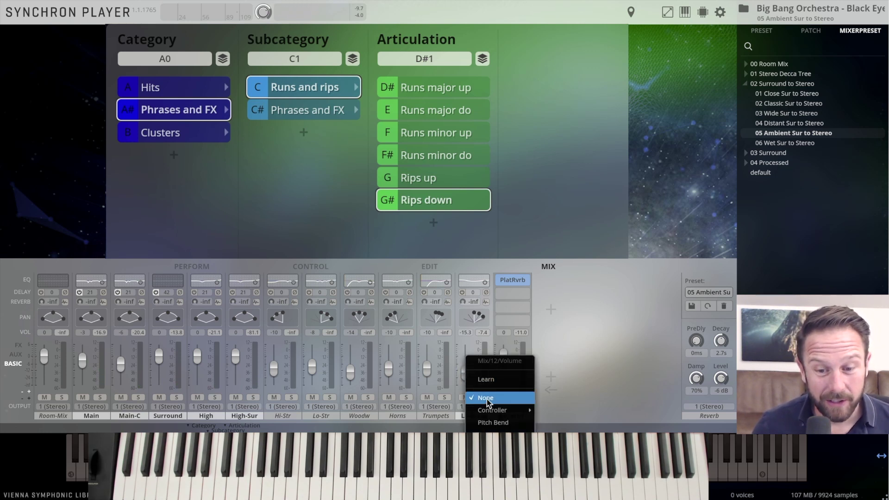
pyautogui.click(486, 382)
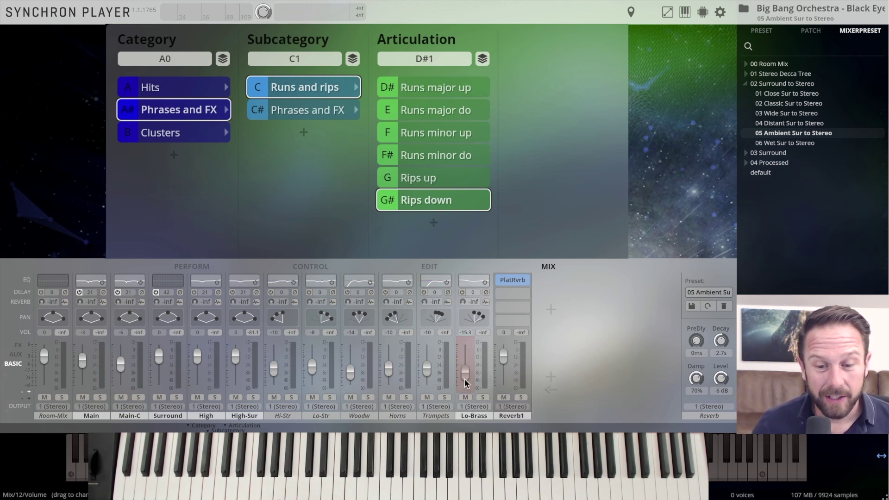
pyautogui.rightClick(466, 374)
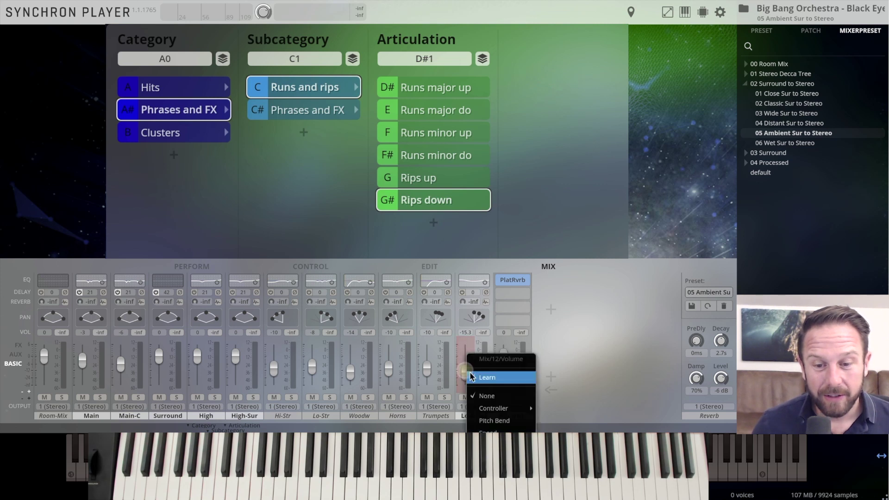
pyautogui.click(483, 396)
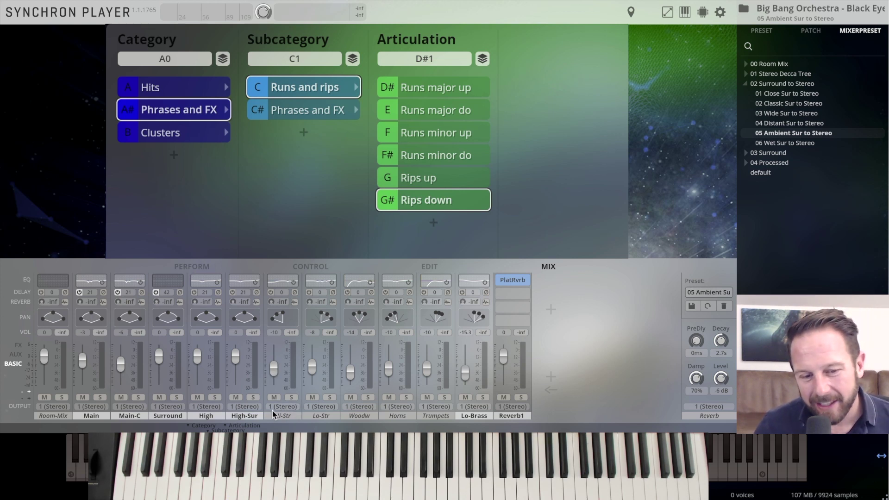
# Mute and solo the Hi-Str channel, then solo Lo-Brass instead
pyautogui.click(284, 416)
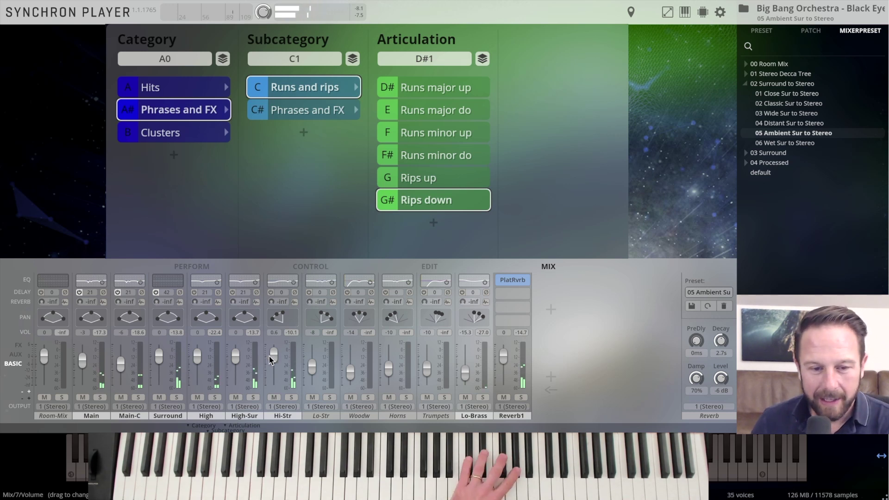
pyautogui.click(274, 398)
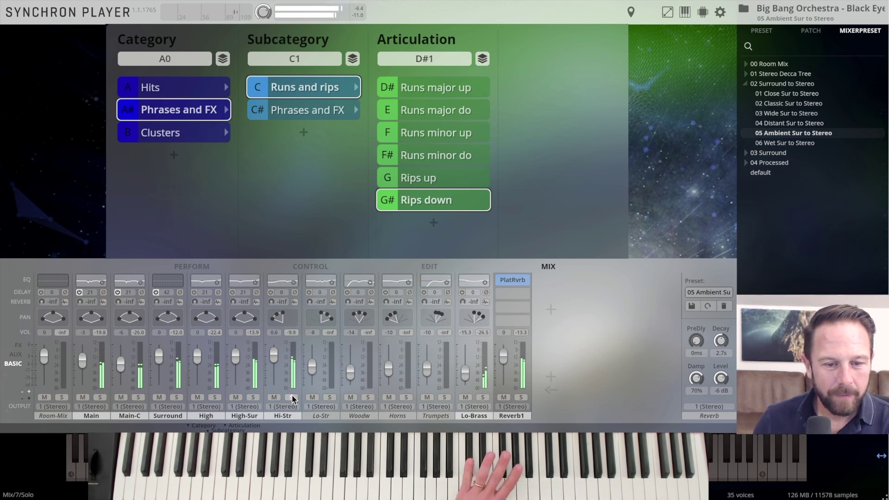
pyautogui.click(292, 398)
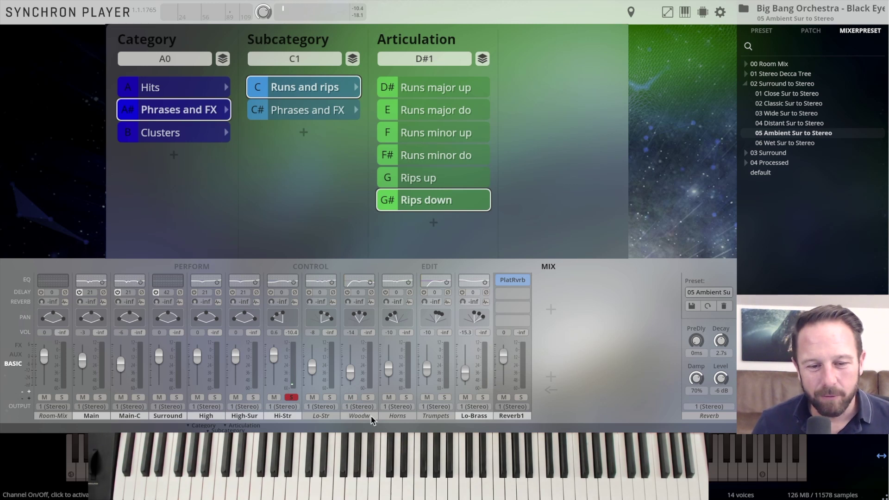
pyautogui.click(482, 397)
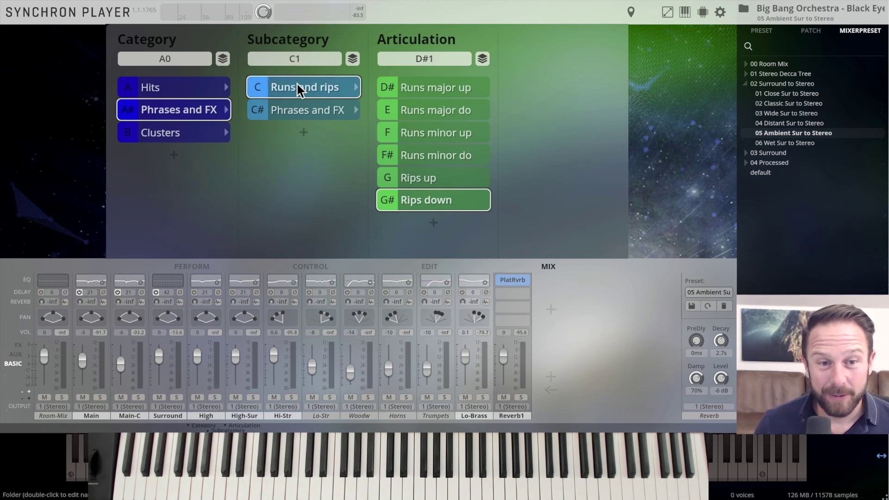
# Show the Phrases and FX subcategory, listing Volume pumping through Seagull arpeggio
pyautogui.click(300, 110)
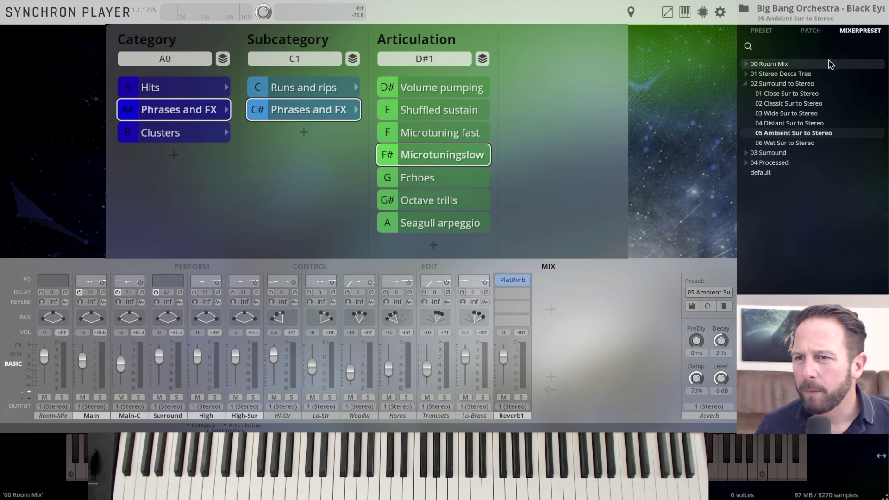
# Switch the mixer to 02 Classic Sur to Stereo, with 0 ms pre-delay and -6 dB reverb
pyautogui.click(782, 104)
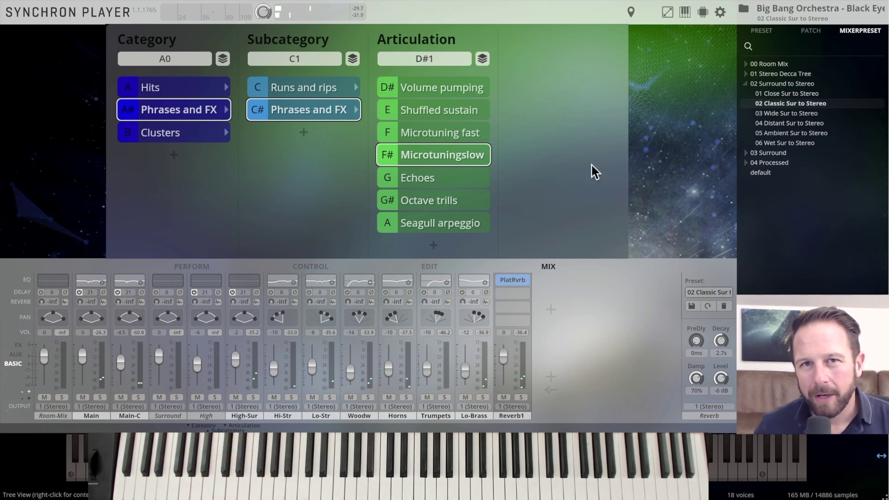
# Load the Big Bang Orchestra – Black Eye VelXF instrument preset and show its performance sliders
pyautogui.click(763, 31)
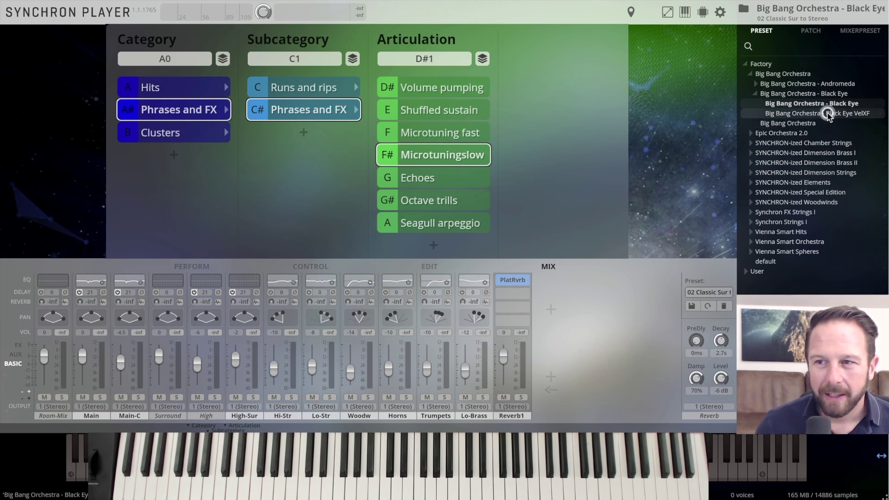
pyautogui.doubleClick(857, 115)
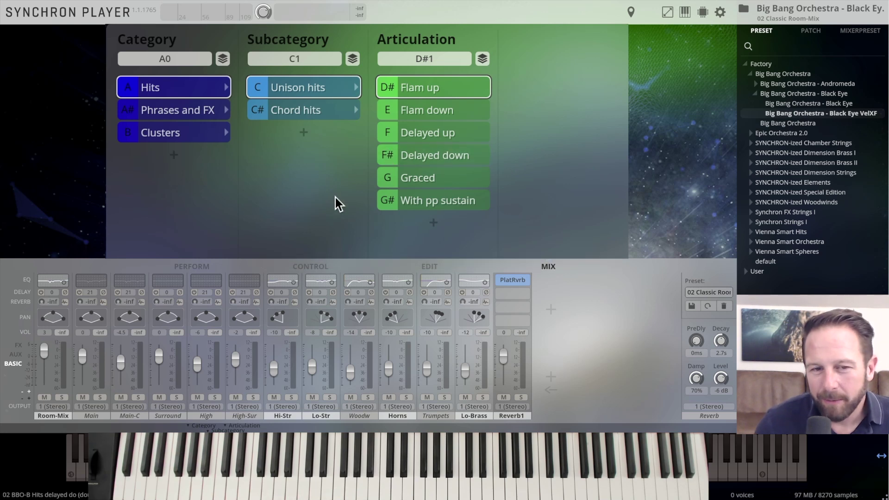
pyautogui.click(187, 267)
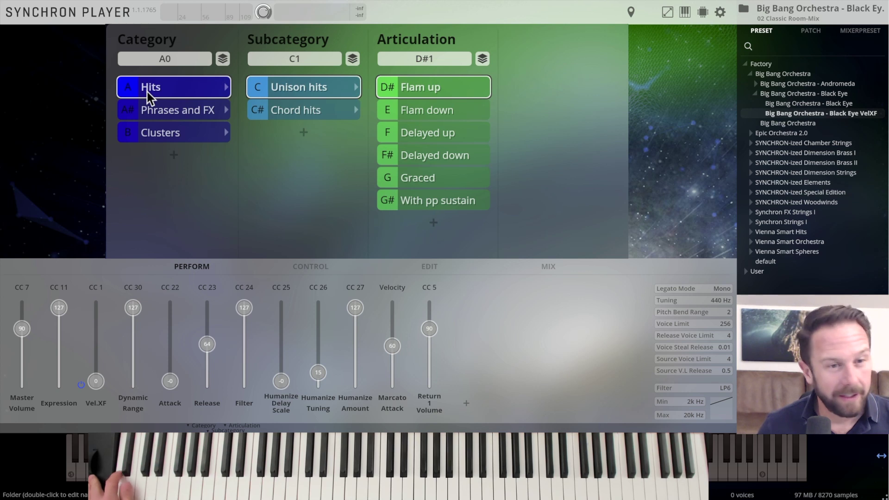
# Select Phrases and FX > Phrases and FX and make Microtuning slow the active articulation
pyautogui.click(196, 111)
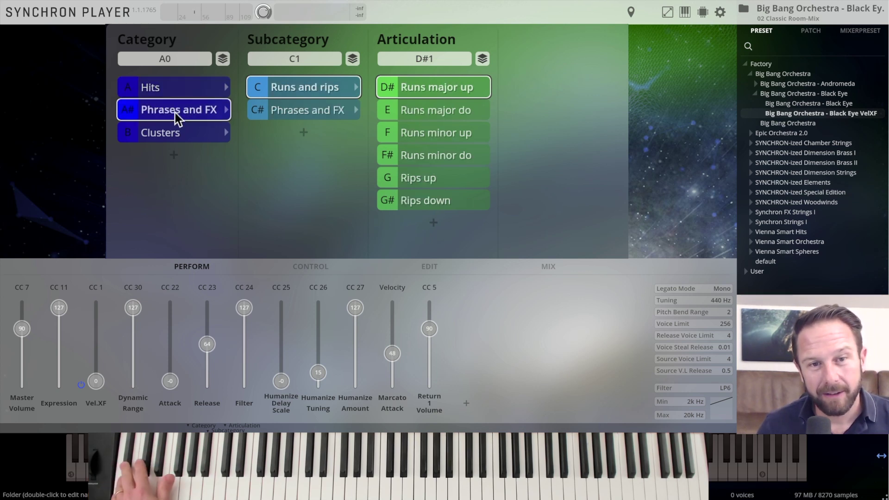
pyautogui.click(334, 112)
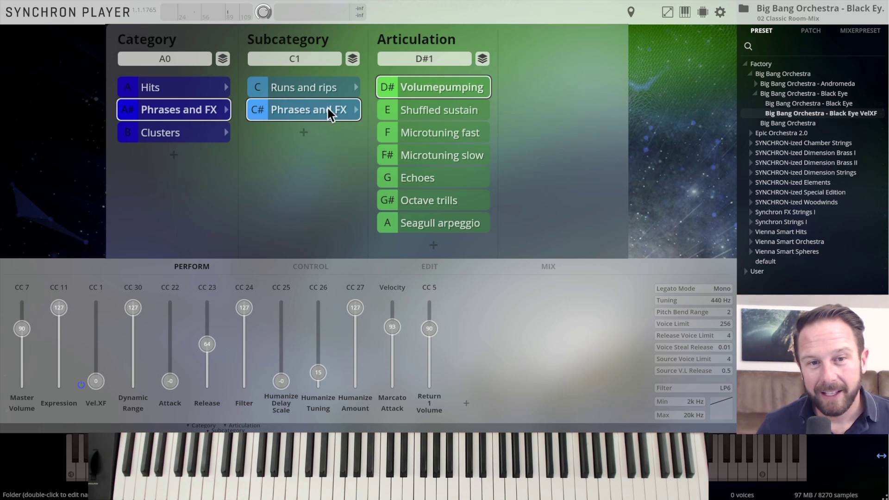
pyautogui.click(427, 158)
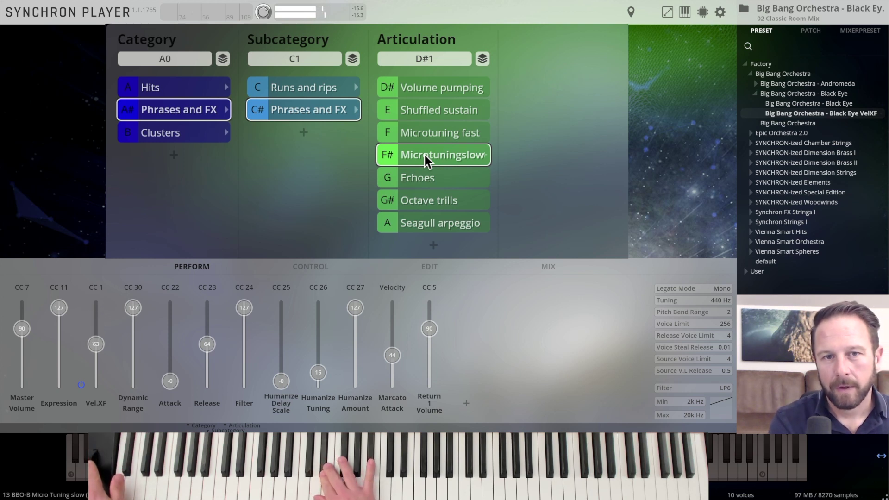
# In Clusters, glance at Special clusters, then select Long B in Clusters B
pyautogui.click(167, 134)
pyautogui.click(301, 136)
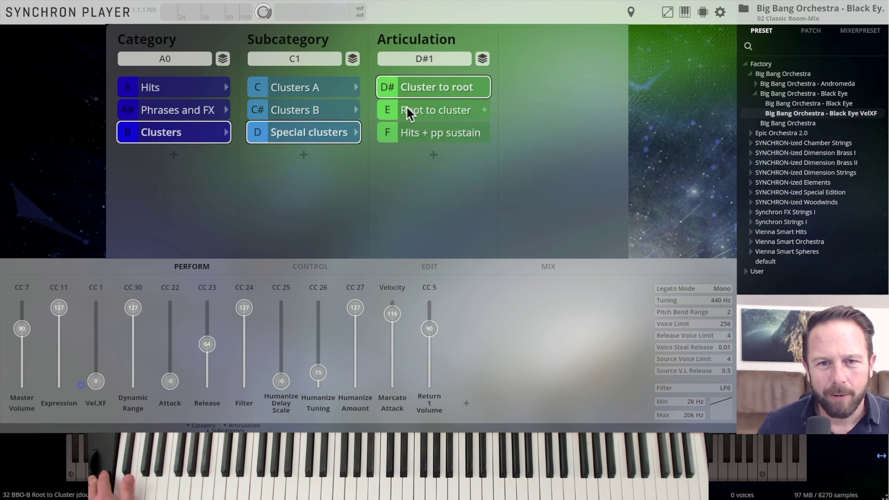
pyautogui.click(301, 110)
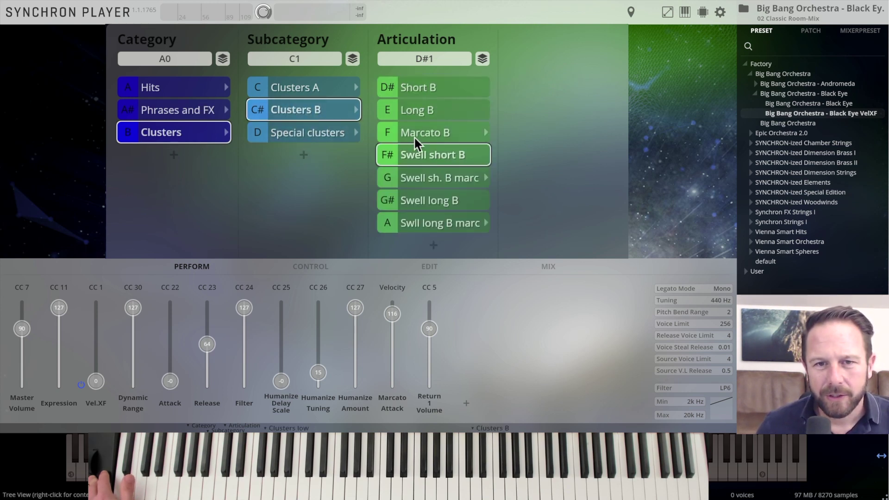
pyautogui.click(423, 111)
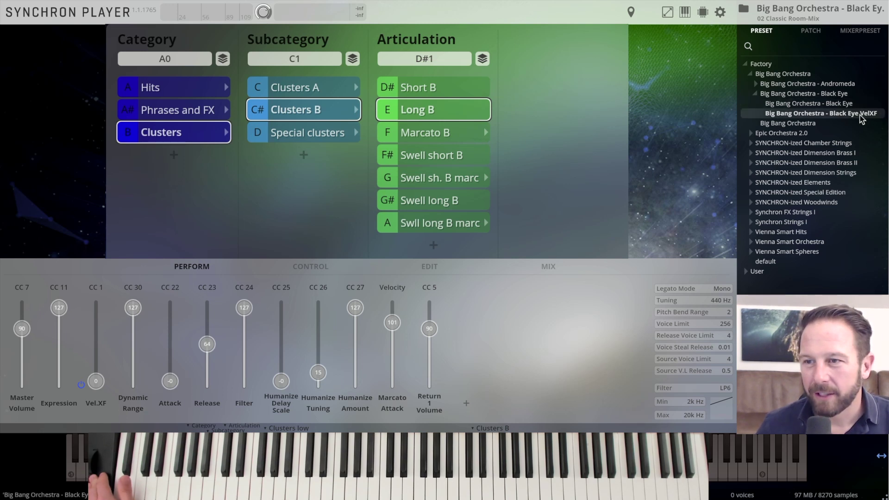
# Reload the Black Eye preset and try Microtuning slow, then Echoes, in Phrases and FX
pyautogui.doubleClick(830, 104)
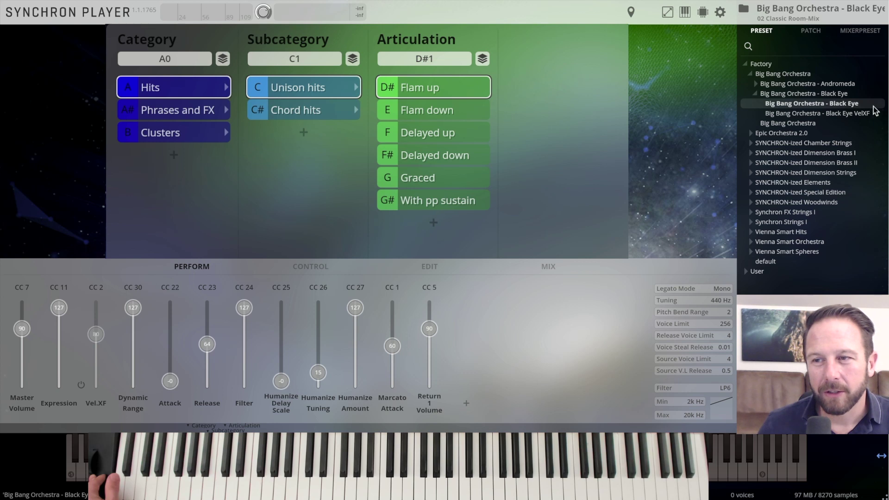
pyautogui.click(178, 112)
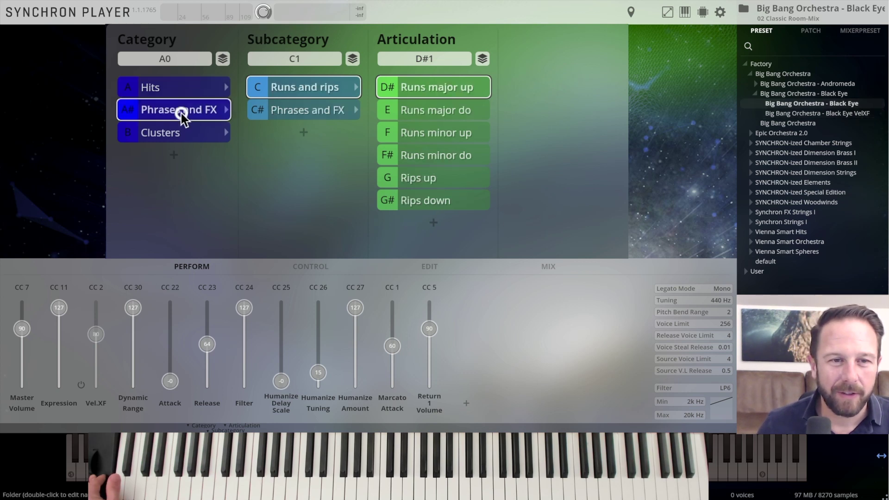
pyautogui.click(310, 111)
pyautogui.click(431, 156)
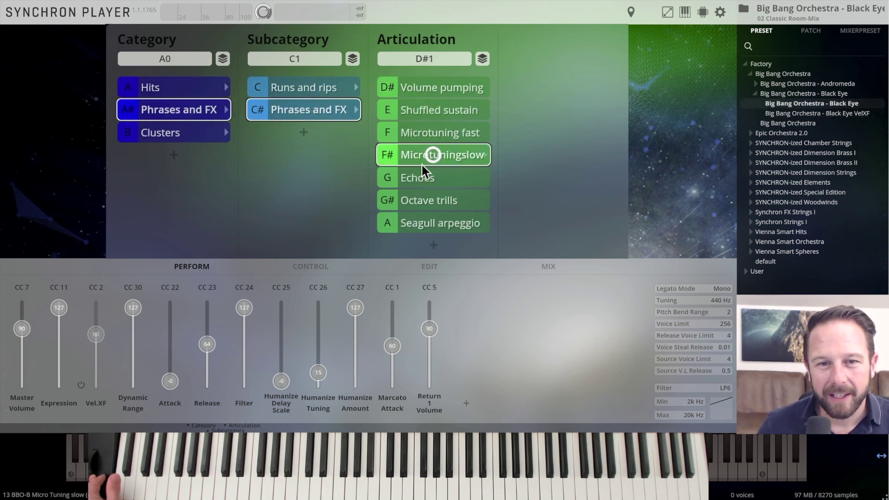
pyautogui.click(418, 178)
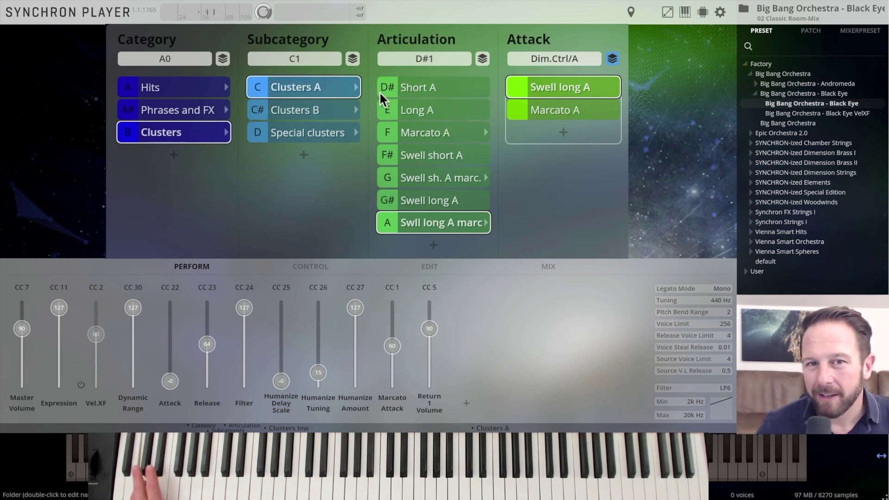
# Select the Short A cluster articulation
pyautogui.click(419, 88)
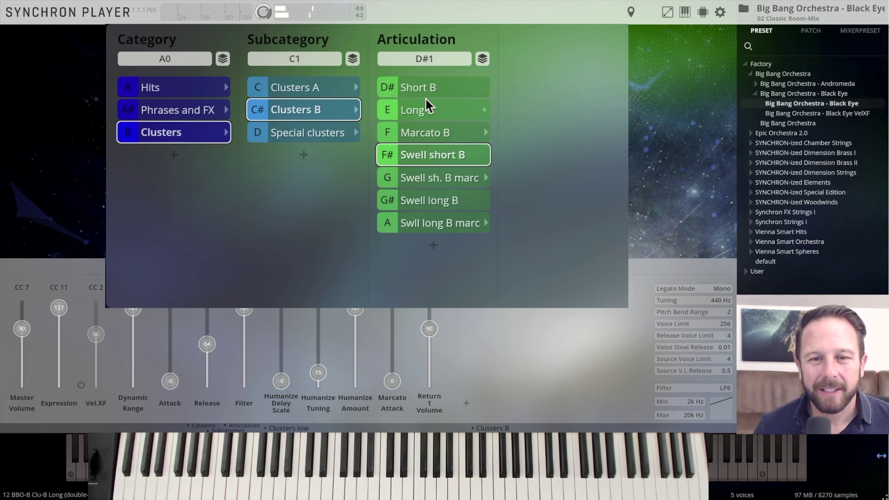
# Open the Special clusters subcategory and make Cluster to root the active articulation
pyautogui.click(287, 143)
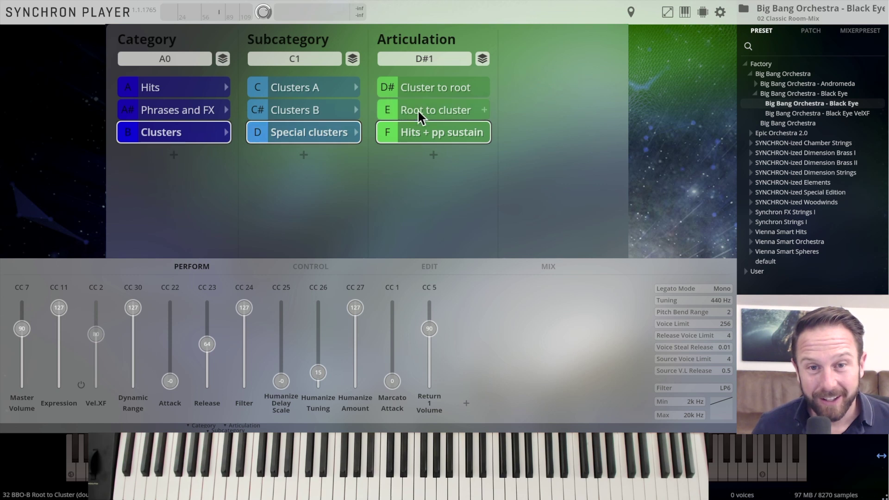
pyautogui.click(416, 91)
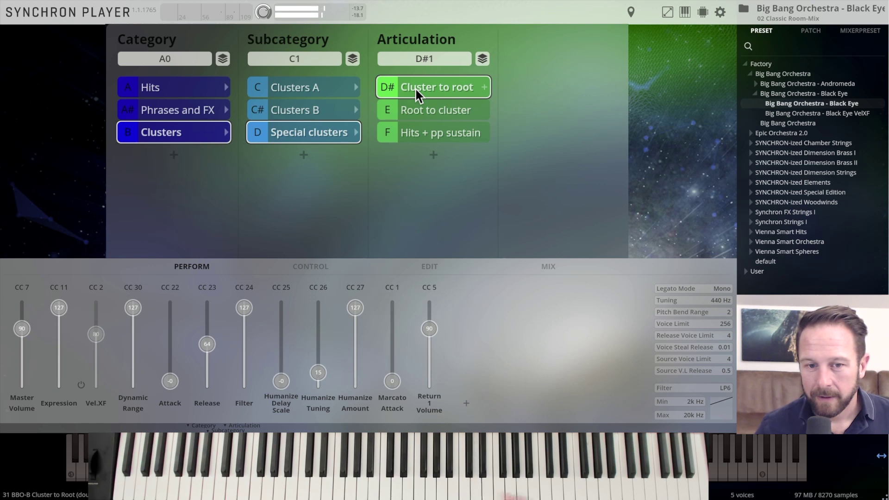
# In the mixer, try higher Hi-Str and Lo-Brass levels, then settle them at -10.3 and -10.2 dB
pyautogui.click(549, 268)
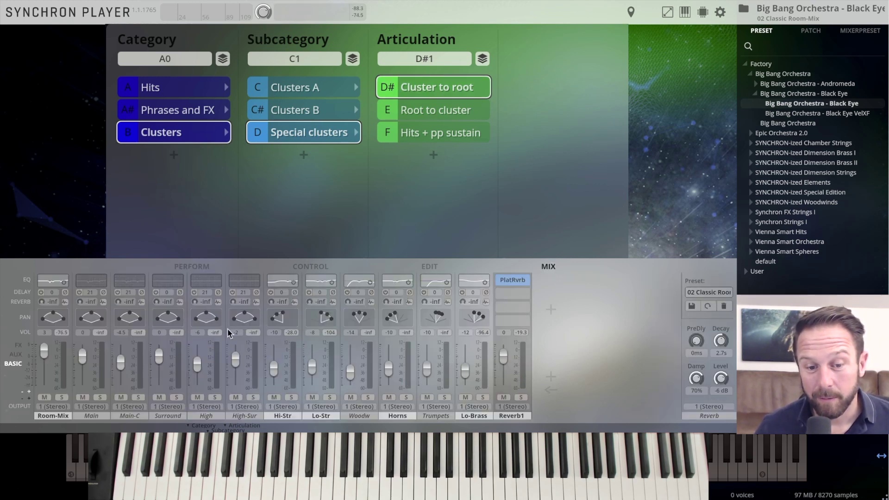
pyautogui.moveTo(275, 371); pyautogui.dragTo(278, 362)
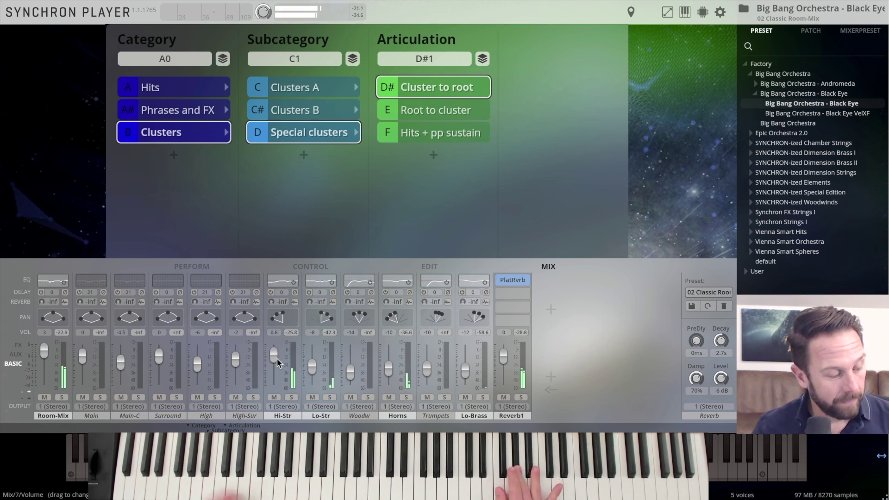
pyautogui.moveTo(465, 370); pyautogui.dragTo(468, 357)
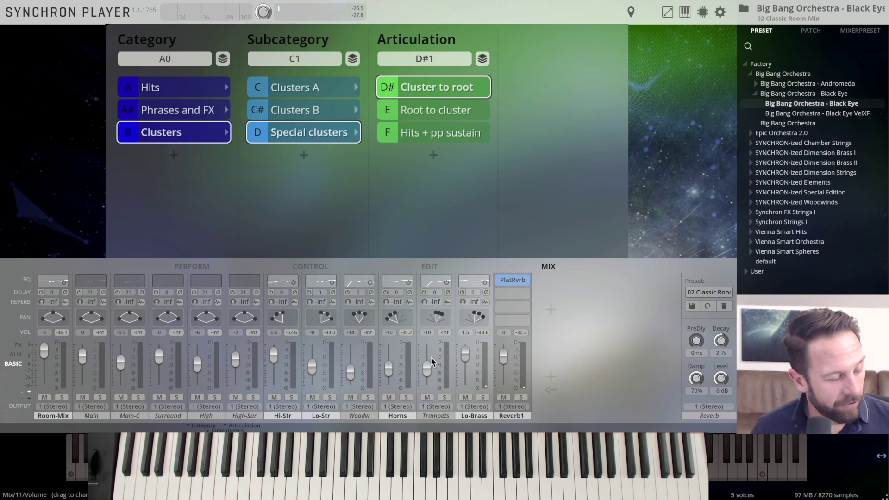
pyautogui.click(466, 417)
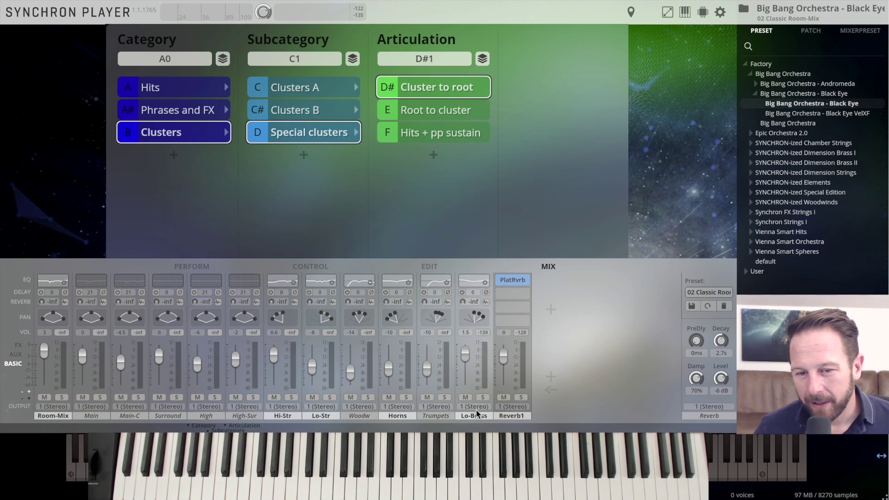
pyautogui.moveTo(465, 355); pyautogui.dragTo(465, 379)
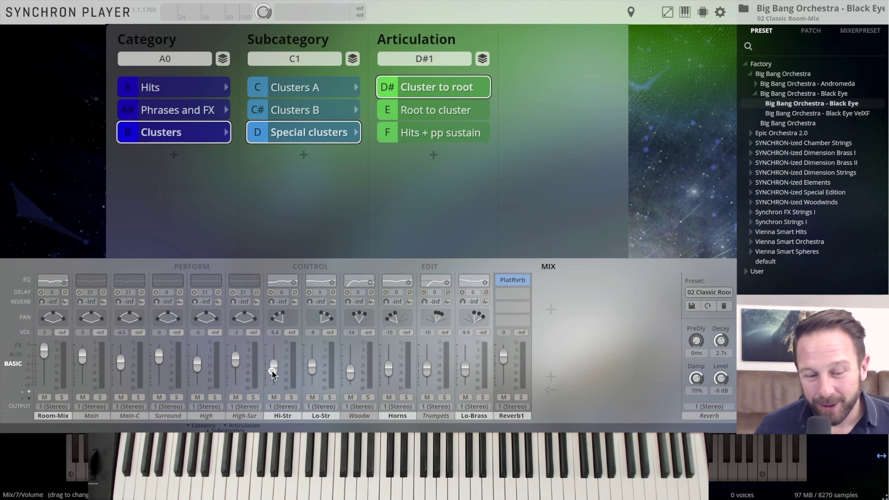
pyautogui.moveTo(272, 373); pyautogui.dragTo(273, 378)
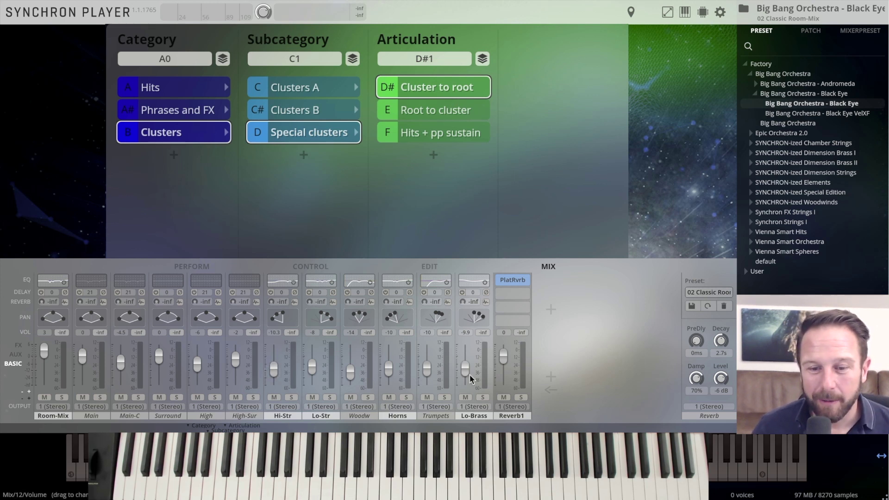
pyautogui.moveTo(472, 379); pyautogui.dragTo(471, 380)
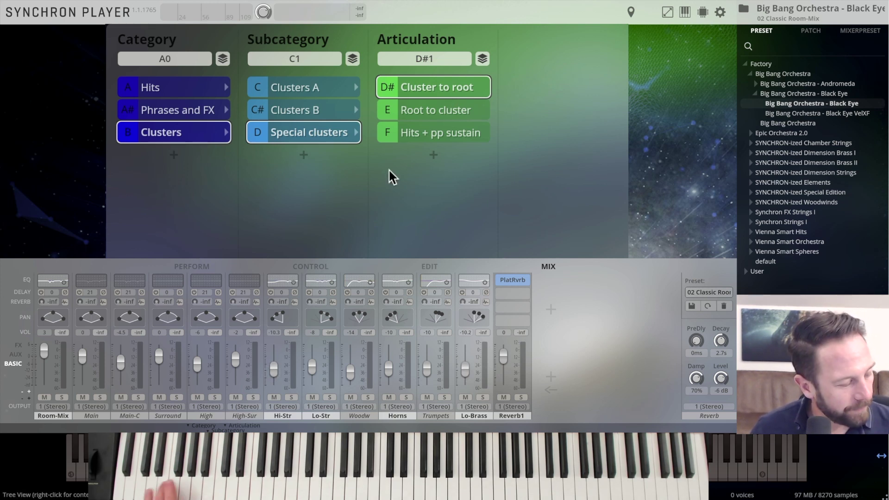
# Select the Root to cluster articulation
pyautogui.click(406, 115)
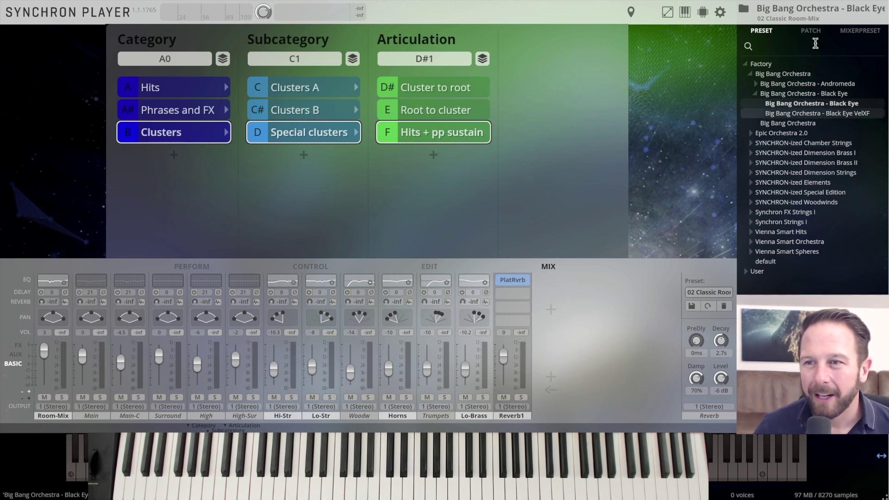
# Load the 06 Wet Sur to Stereo mixer preset, giving 25ms pre-delay and 0 dB reverb level
pyautogui.click(852, 31)
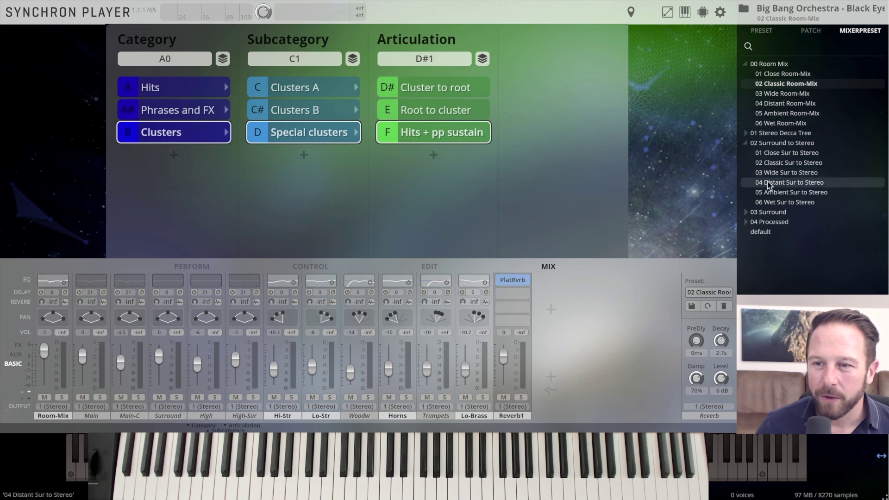
pyautogui.click(747, 222)
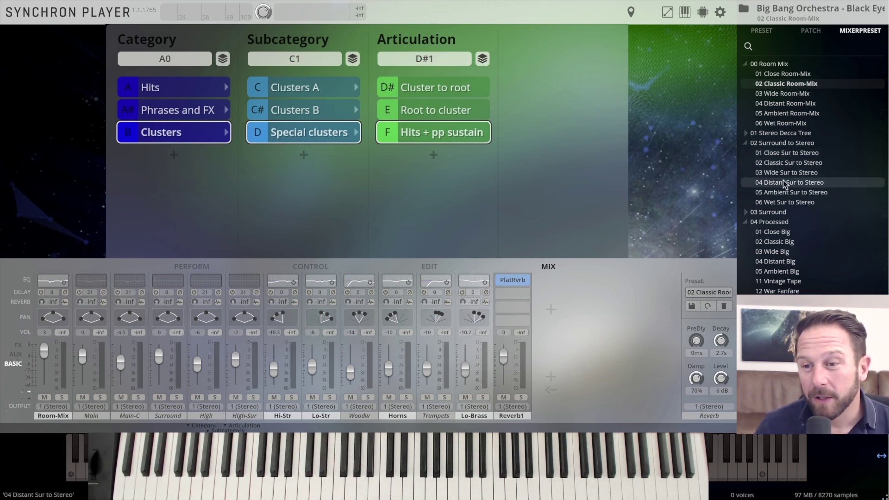
pyautogui.click(773, 203)
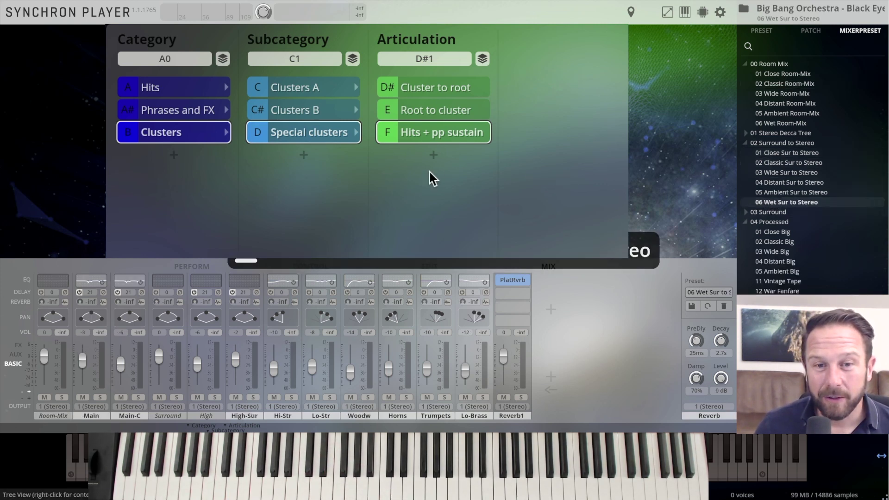